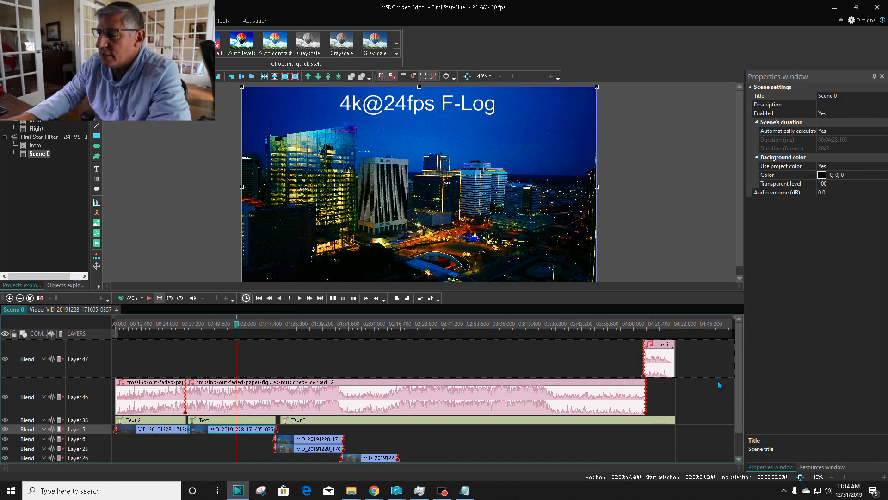
Step: Shrink the timeline area to give the scene preview more height, and zoom the preview to 60%
{"action": "left_click_drag", "start_coordinate": [737, 364], "coordinate": [741, 392]}
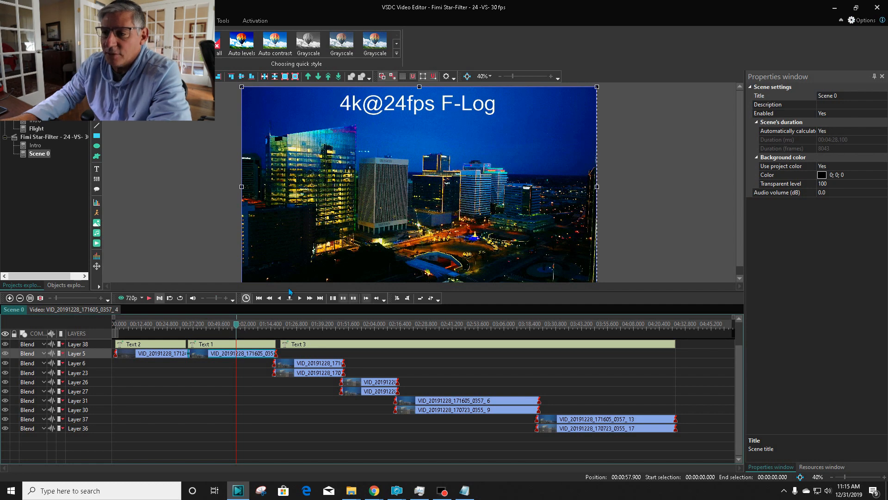
{"action": "mouse_move", "coordinate": [617, 428]}
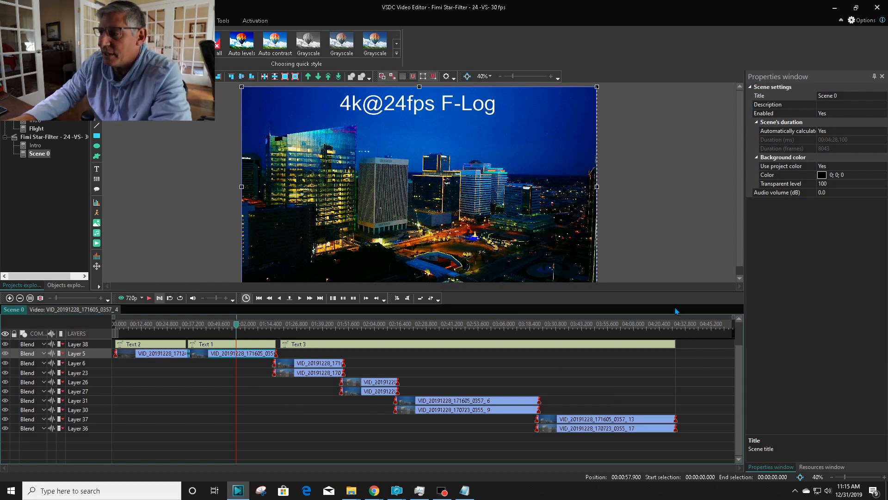
{"action": "left_click_drag", "start_coordinate": [689, 292], "coordinate": [695, 353]}
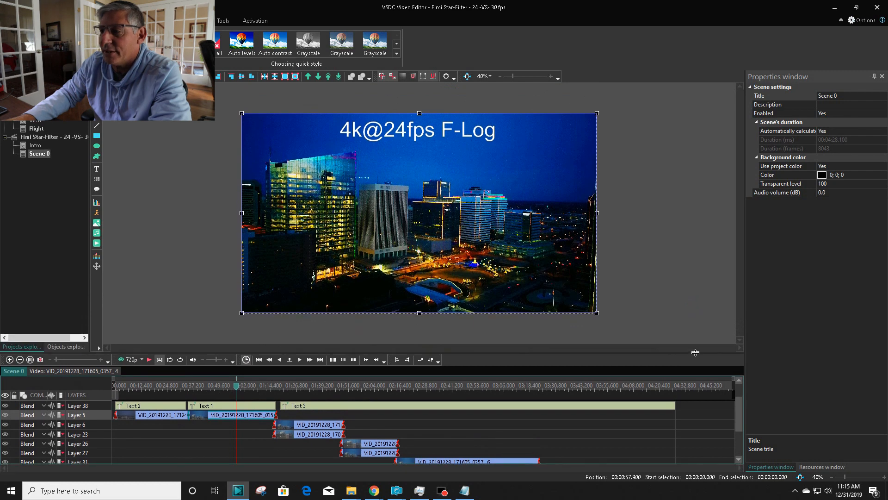
{"action": "left_click", "coordinate": [551, 77]}
{"action": "left_click", "coordinate": [551, 76]}
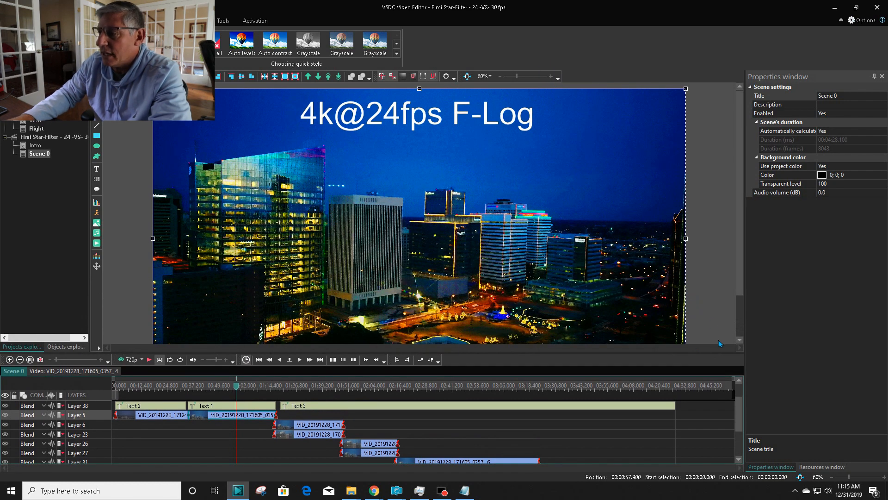
{"action": "left_click_drag", "start_coordinate": [740, 227], "coordinate": [740, 252]}
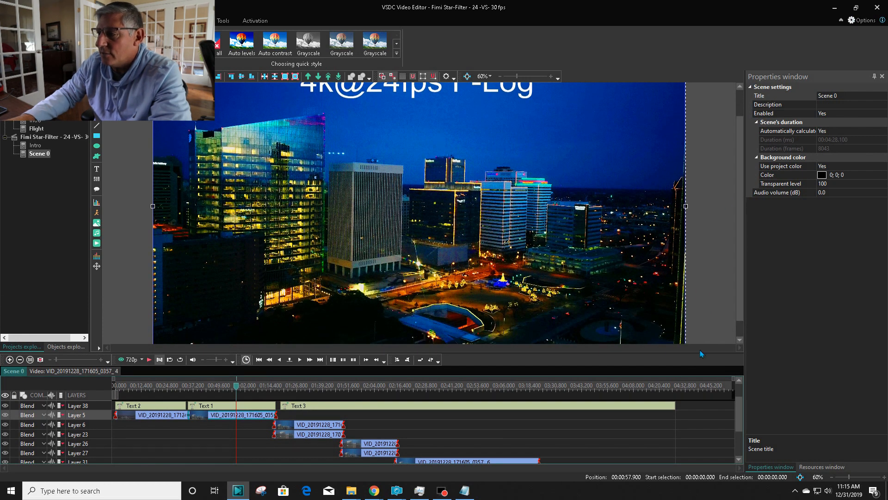
{"action": "left_click_drag", "start_coordinate": [700, 356], "coordinate": [703, 369]}
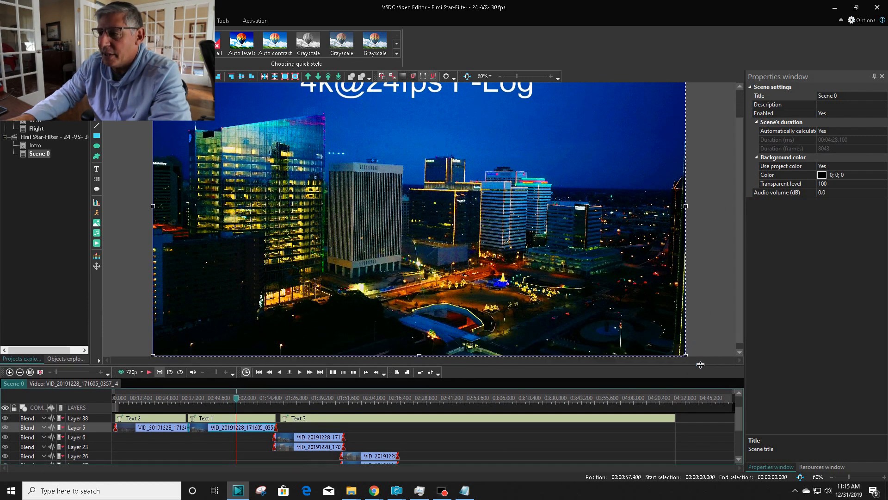
{"action": "scroll", "coordinate": [742, 221], "scroll_direction": "up", "scroll_amount": 1}
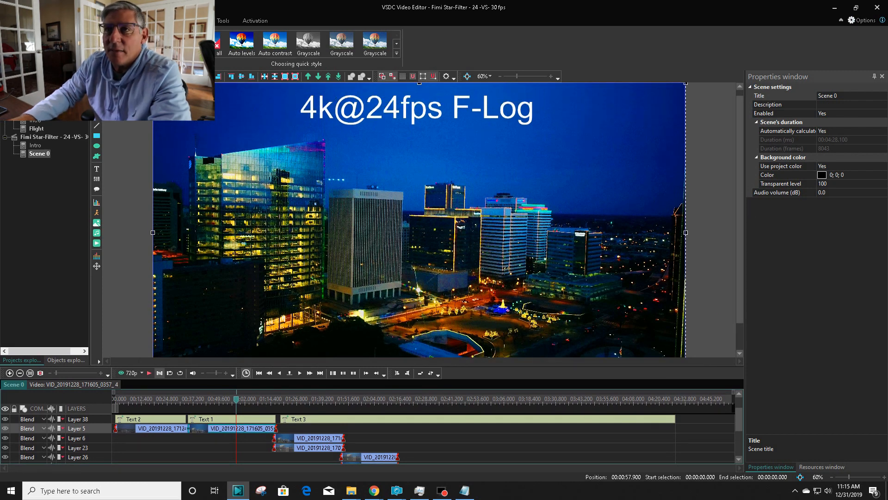
Step: Show the Basic effects window for the clip beneath Text 1 on Layer 5, and narrow the Properties window
{"action": "left_click", "coordinate": [120, 21]}
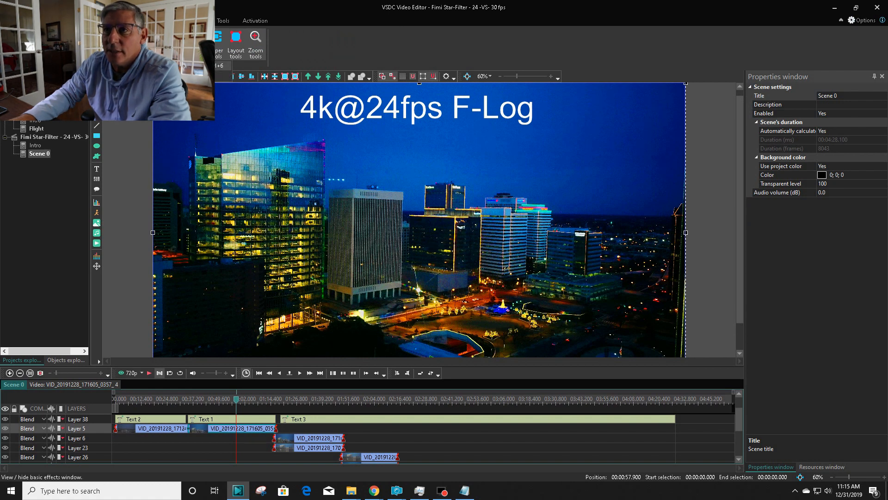
{"action": "left_click", "coordinate": [148, 44]}
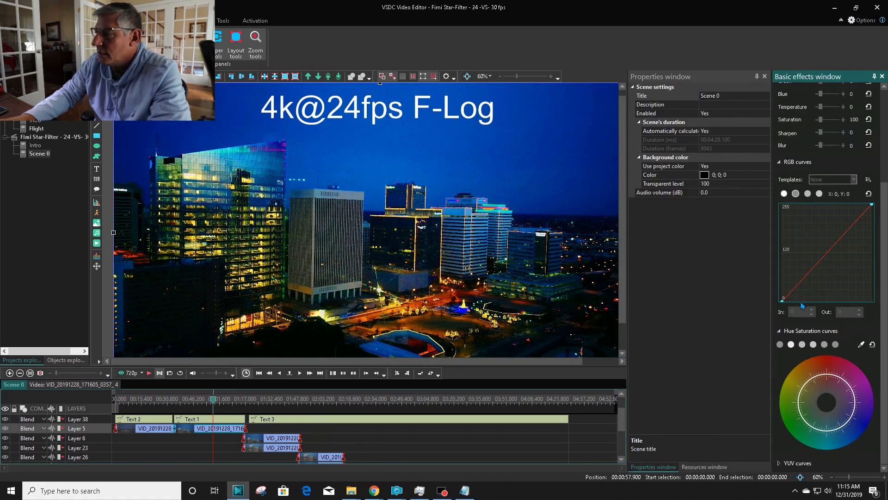
{"action": "left_click", "coordinate": [280, 438]}
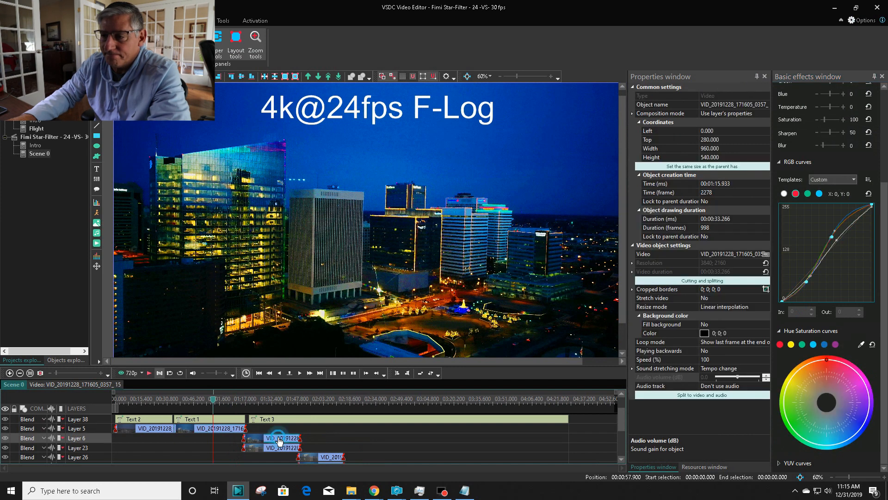
{"action": "left_click", "coordinate": [231, 429]}
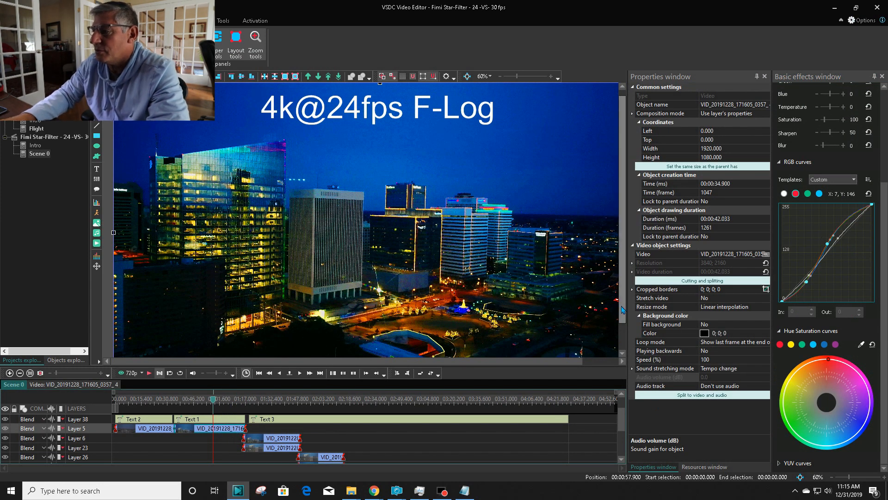
{"action": "left_click_drag", "start_coordinate": [627, 307], "coordinate": [677, 306]}
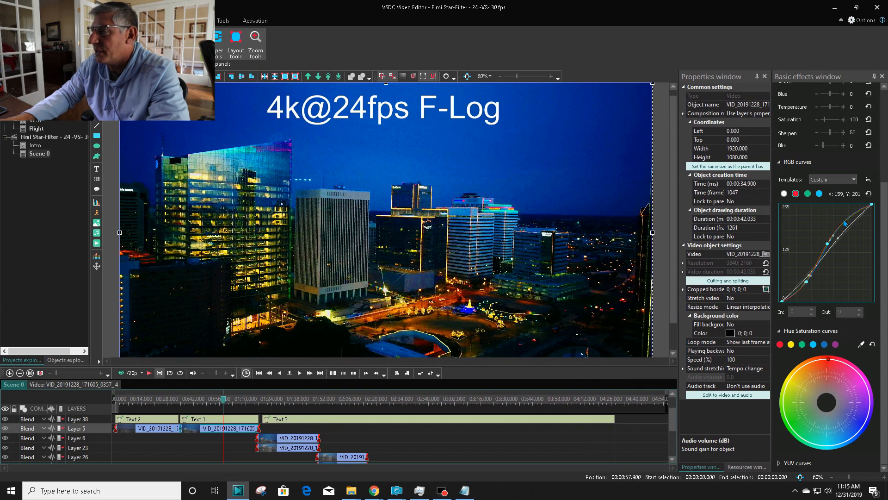
Step: Reset the selected clip's Sharpen effect and raise it to 100
{"action": "scroll", "coordinate": [885, 237], "scroll_direction": "up", "scroll_amount": 4}
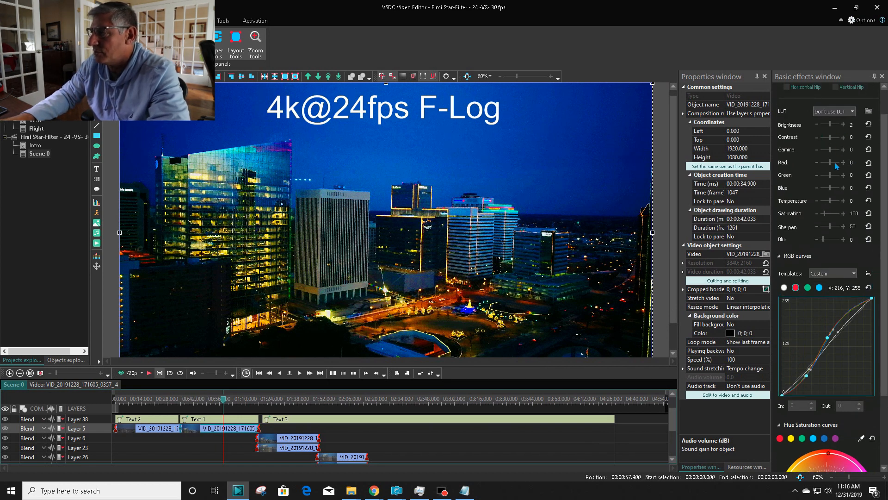
{"action": "left_click", "coordinate": [868, 226]}
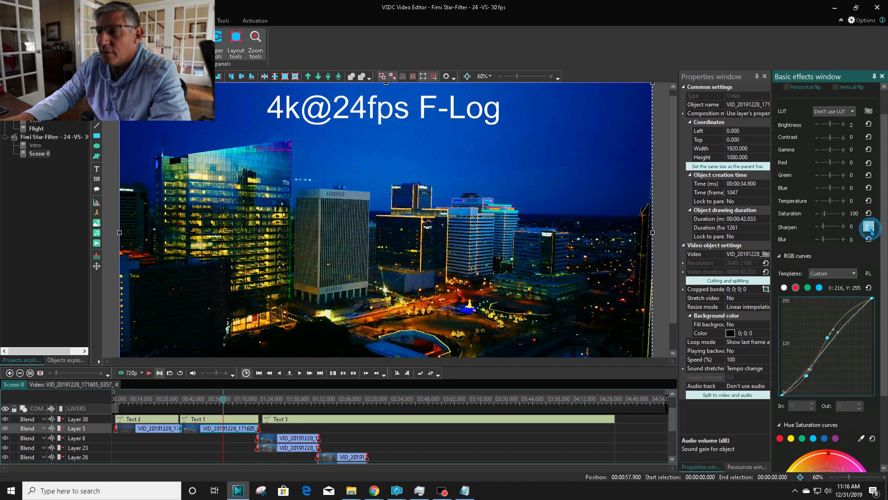
{"action": "left_click", "coordinate": [844, 226]}
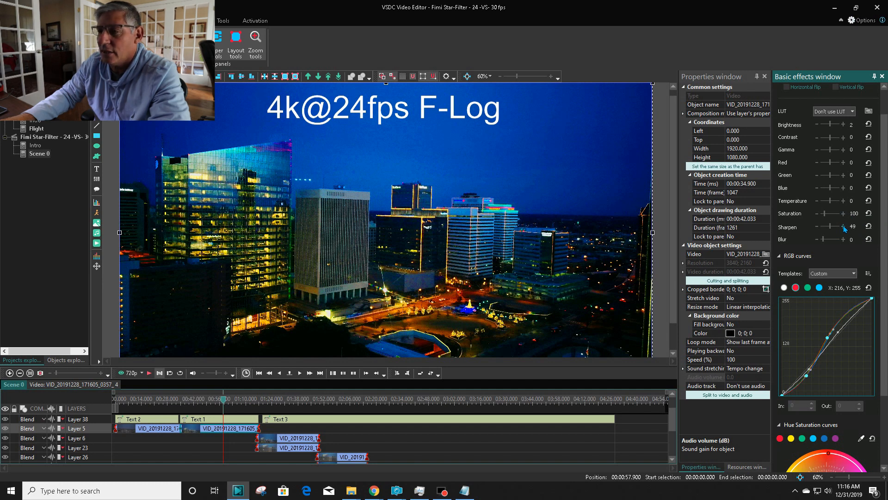
{"action": "left_click", "coordinate": [844, 227]}
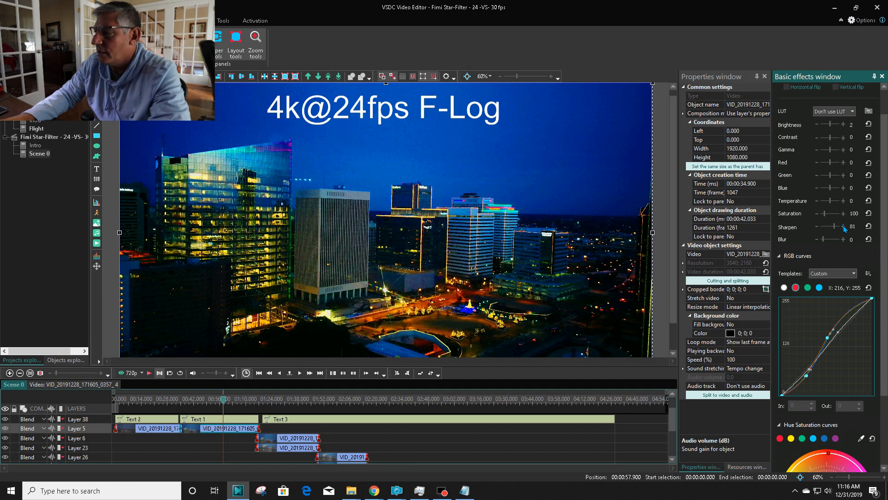
{"action": "left_click", "coordinate": [844, 227]}
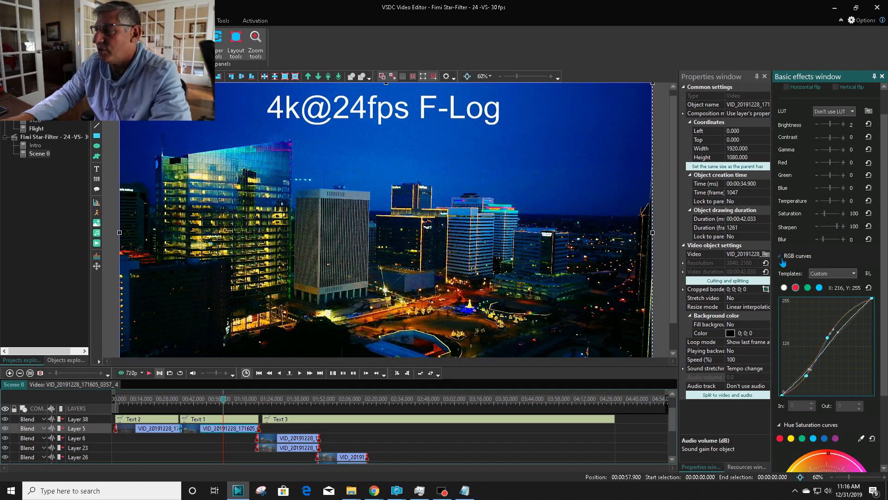
Step: Lower the selected clip's Sharpen value to 50
{"action": "left_click", "coordinate": [817, 228]}
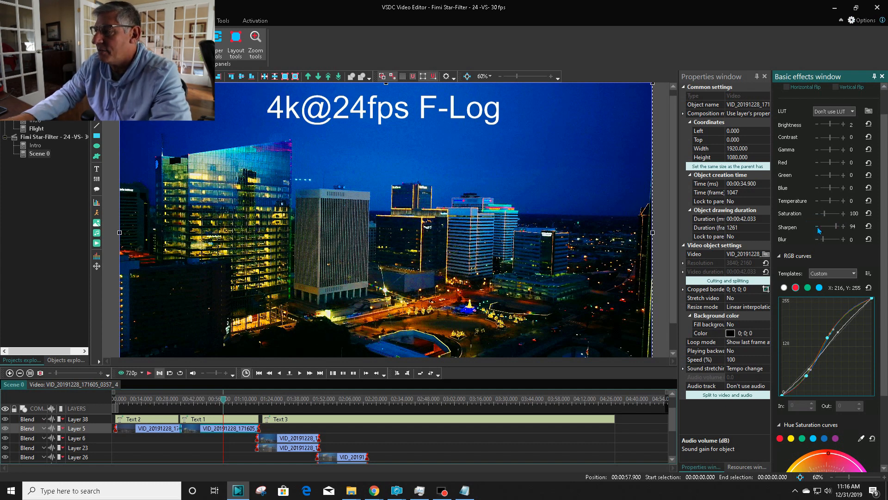
{"action": "left_click", "coordinate": [817, 227]}
{"action": "left_click", "coordinate": [818, 227]}
{"action": "left_click", "coordinate": [817, 228]}
{"action": "left_click", "coordinate": [818, 228]}
{"action": "left_click", "coordinate": [818, 227]}
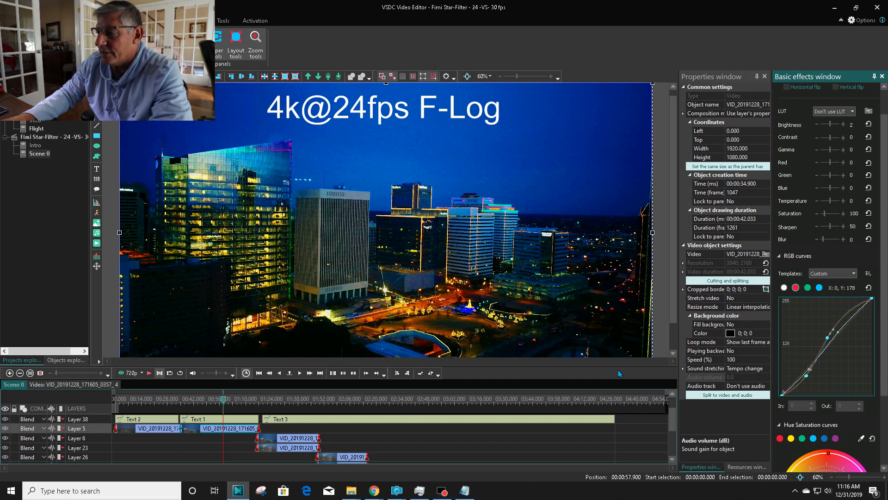
Step: Move the upper point of the white RGB curve to about In 155, Out 167, and set the preview zoom to 40%
{"action": "left_click_drag", "start_coordinate": [621, 367], "coordinate": [626, 335]}
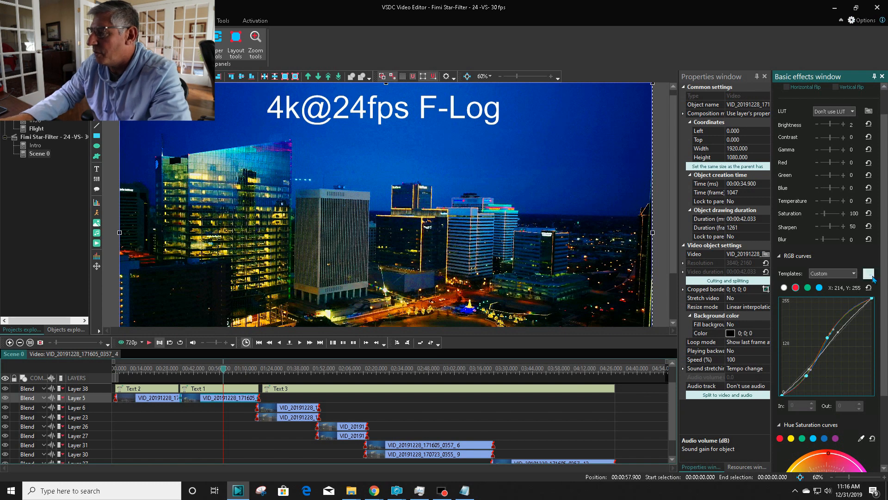
{"action": "scroll", "coordinate": [882, 303], "scroll_direction": "down", "scroll_amount": 2}
{"action": "left_click_drag", "start_coordinate": [883, 303], "coordinate": [882, 343]}
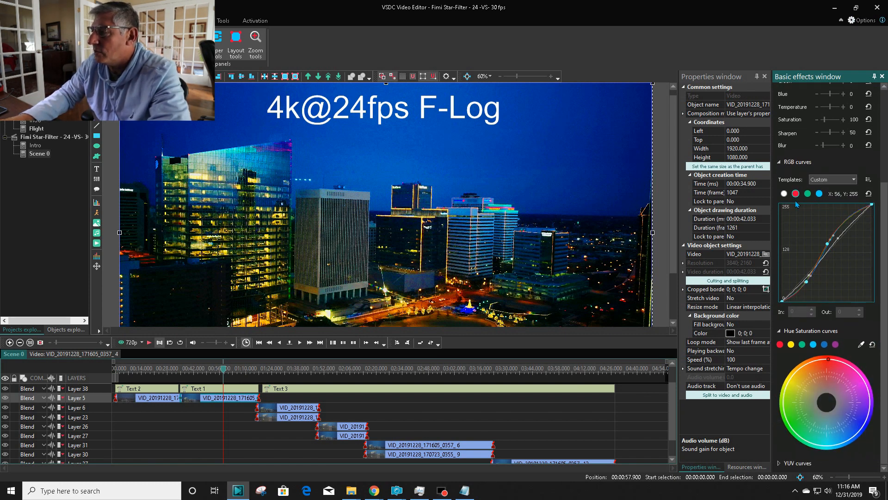
{"action": "left_click", "coordinate": [783, 194]}
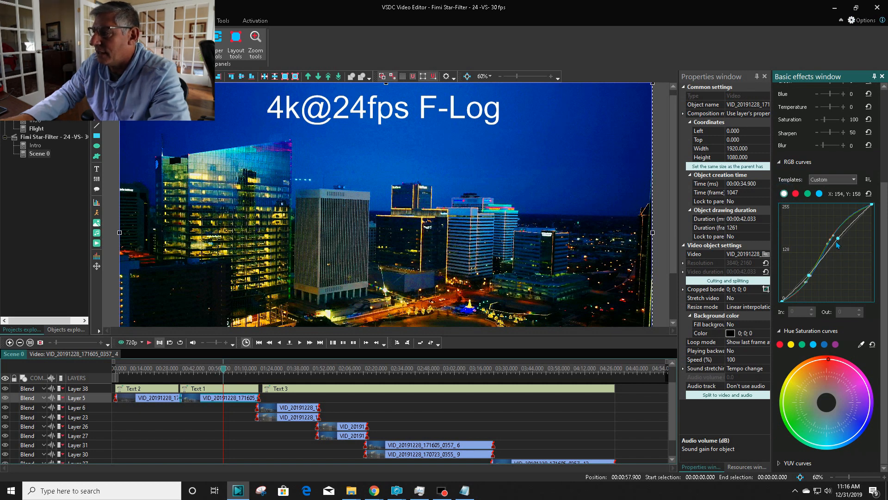
{"action": "left_click_drag", "start_coordinate": [840, 244], "coordinate": [836, 237]}
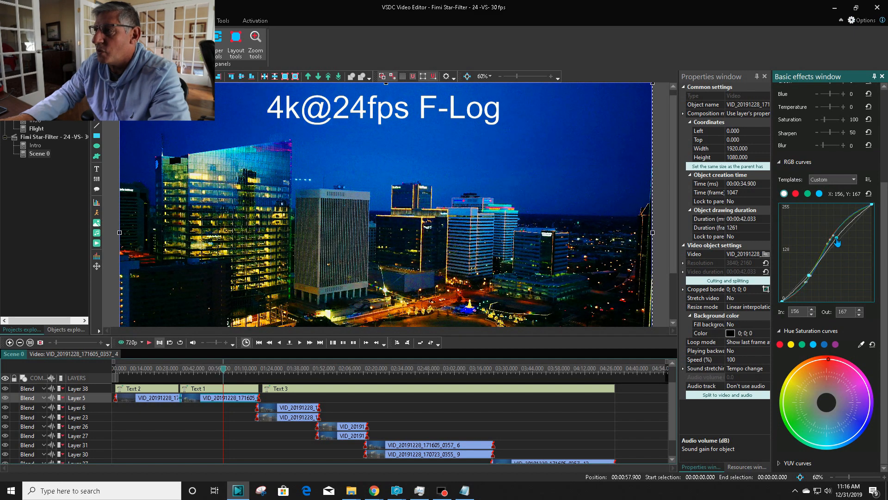
{"action": "left_click", "coordinate": [501, 77]}
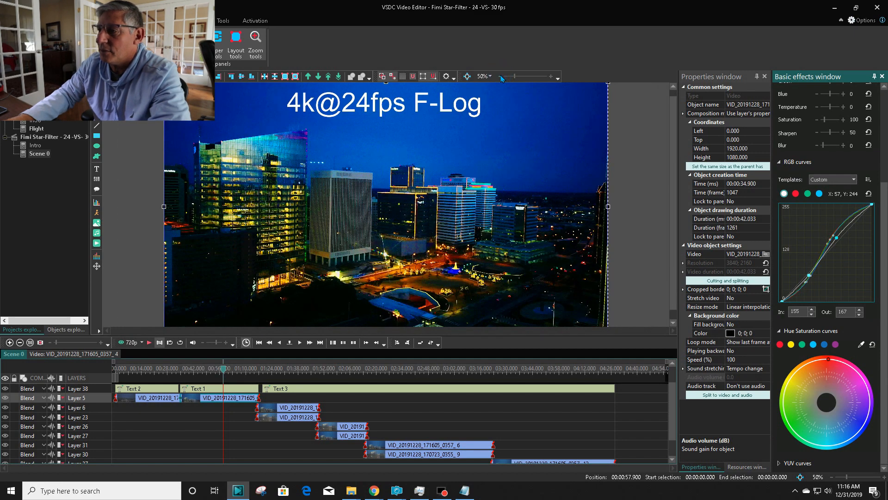
{"action": "left_click", "coordinate": [501, 77]}
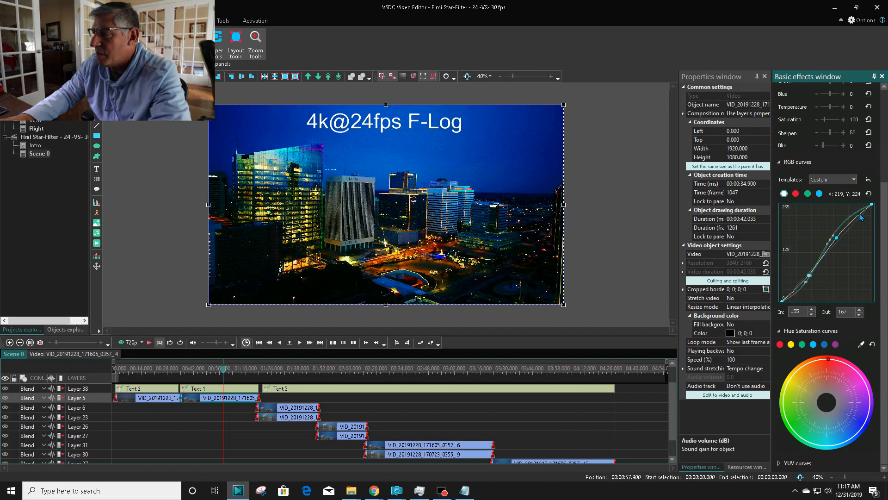
Step: Insert an extra point midway along the white RGB curve at about In 114, Out 118, and remove it
{"action": "left_click", "coordinate": [823, 259]}
{"action": "right_click", "coordinate": [821, 256]}
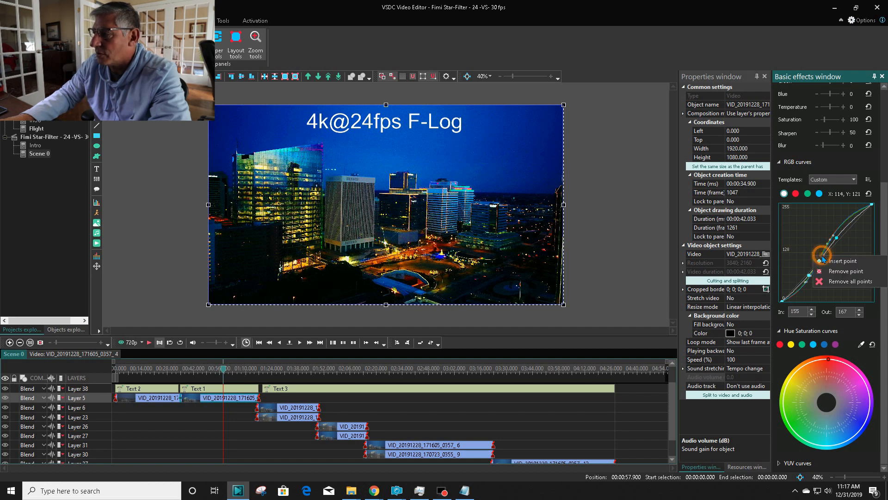
{"action": "left_click", "coordinate": [841, 265]}
{"action": "mouse_move", "coordinate": [822, 255]}
{"action": "left_mouse_down"}
{"action": "mouse_move", "coordinate": [796, 244]}
{"action": "mouse_move", "coordinate": [833, 276]}
{"action": "mouse_move", "coordinate": [823, 261]}
{"action": "left_mouse_up"}
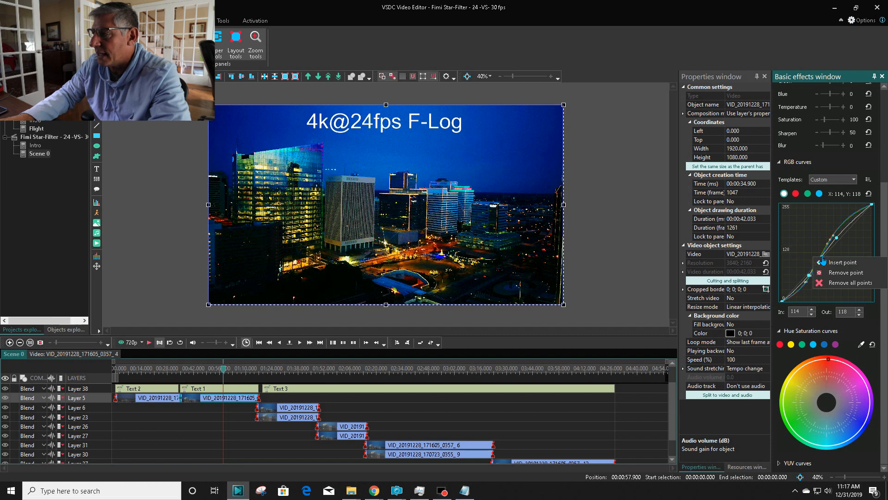
{"action": "left_click", "coordinate": [840, 270]}
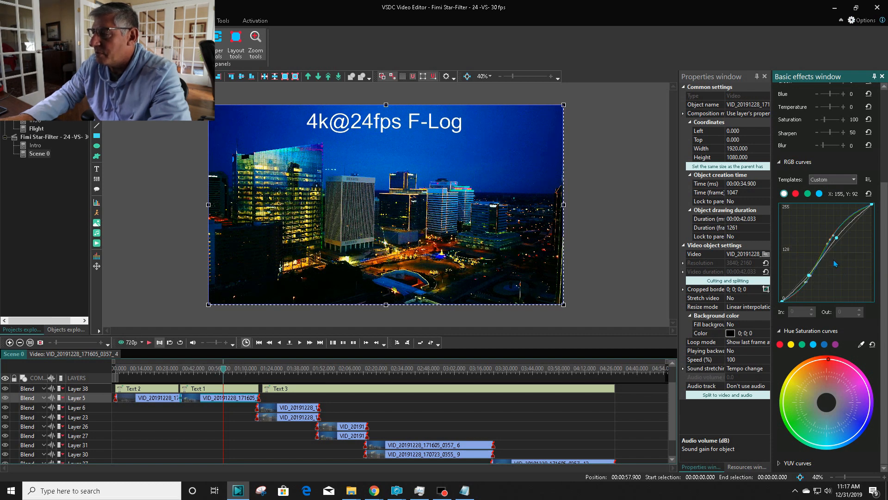
Step: Set the white curve's upper point to about In 156, Out 163, and the red curve's lower point to about In 71, Out 54
{"action": "left_click", "coordinate": [837, 239]}
{"action": "left_click_drag", "start_coordinate": [838, 240], "coordinate": [834, 241]}
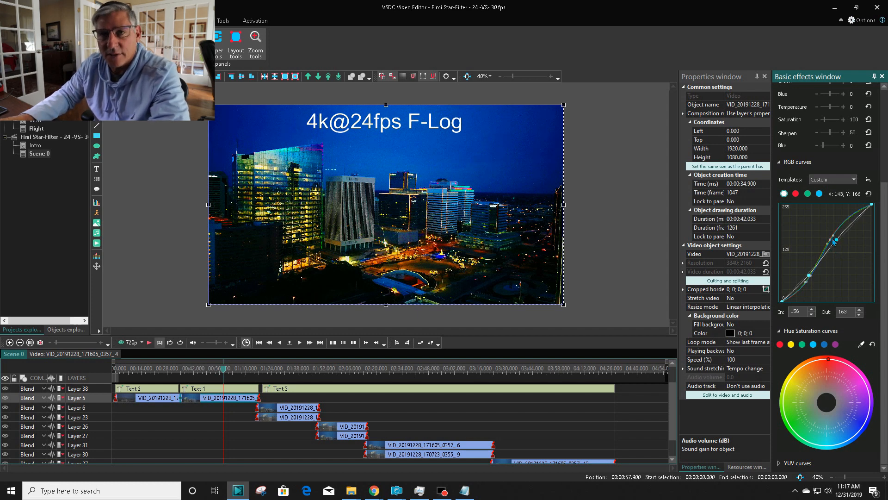
{"action": "left_click", "coordinate": [795, 193]}
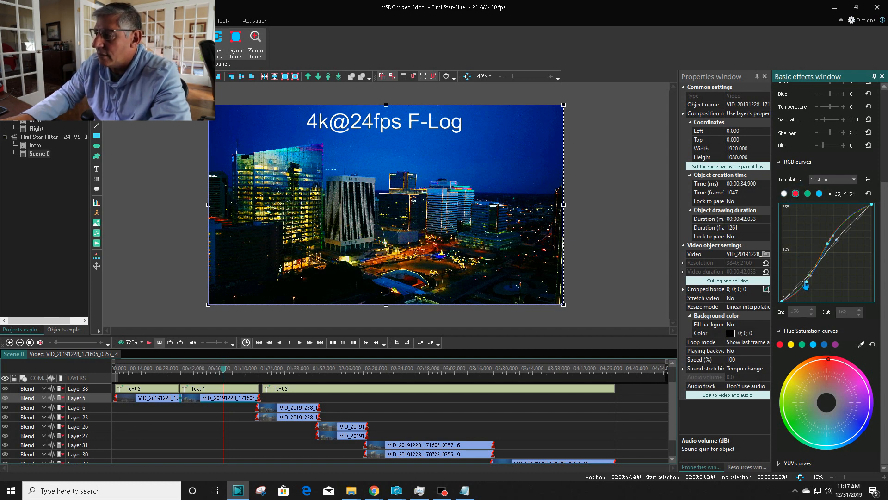
{"action": "left_click_drag", "start_coordinate": [808, 286], "coordinate": [809, 286]}
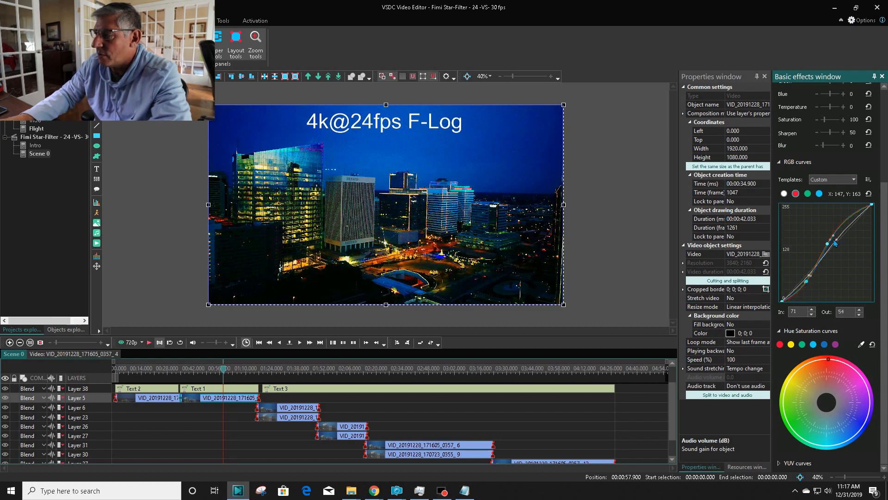
Step: Move the green curve's upper point to about In 135, Out 162, and bring up the blue curve for editing
{"action": "left_click", "coordinate": [808, 195]}
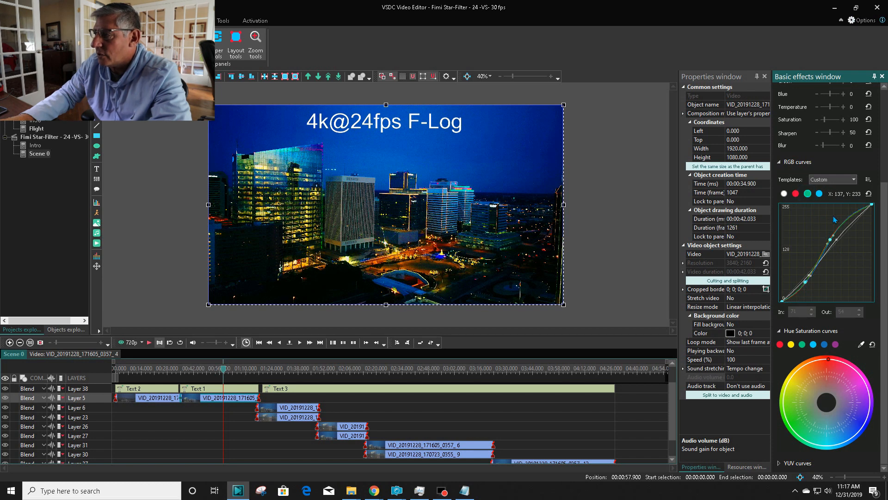
{"action": "left_click_drag", "start_coordinate": [832, 245], "coordinate": [829, 239]}
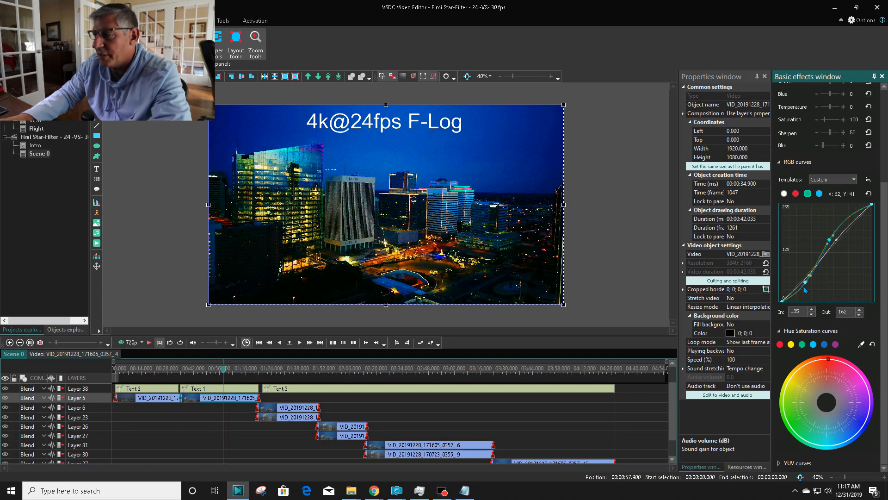
{"action": "left_click", "coordinate": [819, 195]}
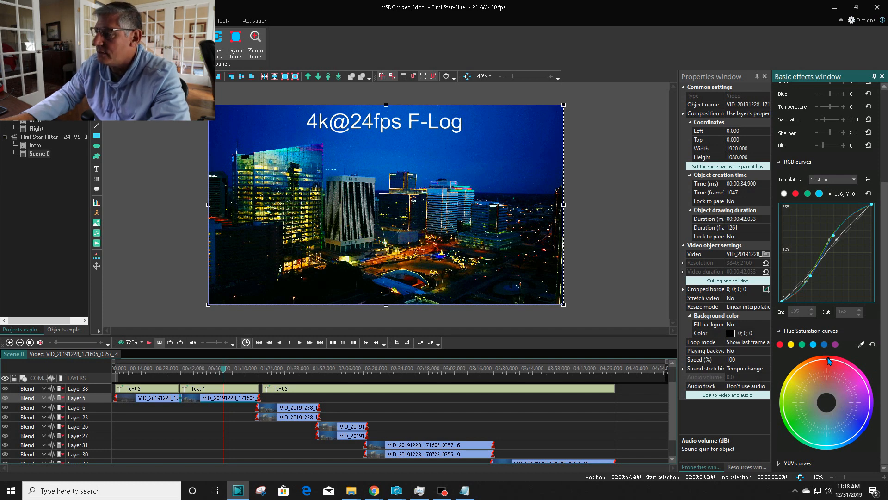
Step: Shift the red point on the Hue Saturation wheel slightly toward magenta, and make the timeline area a little taller
{"action": "mouse_move", "coordinate": [828, 361]}
{"action": "left_mouse_down"}
{"action": "mouse_move", "coordinate": [833, 390]}
{"action": "mouse_move", "coordinate": [835, 364]}
{"action": "left_mouse_up"}
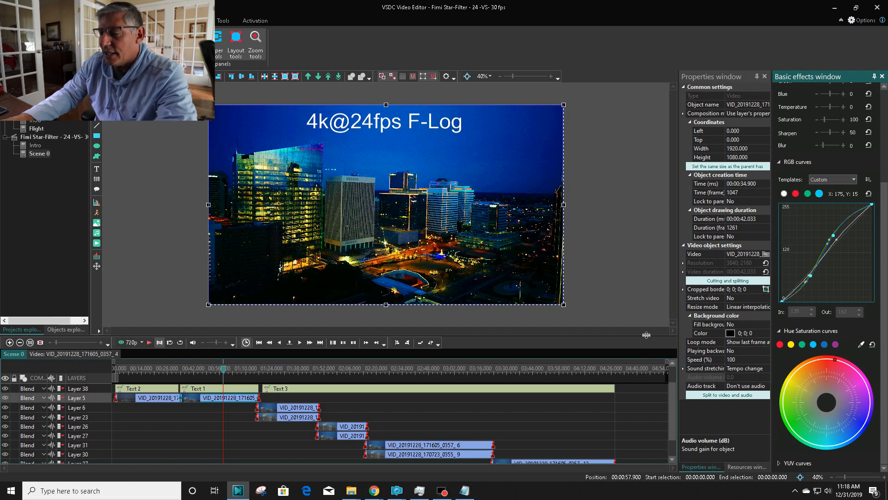
{"action": "left_click_drag", "start_coordinate": [647, 335], "coordinate": [649, 327]}
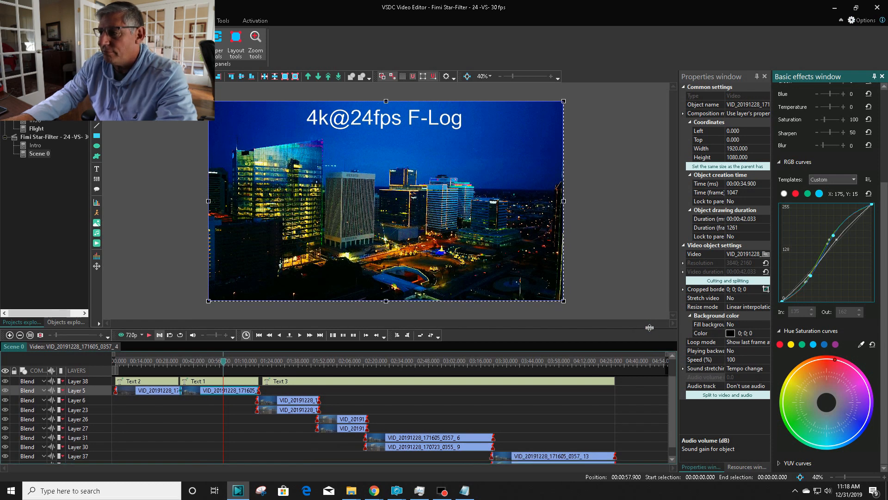